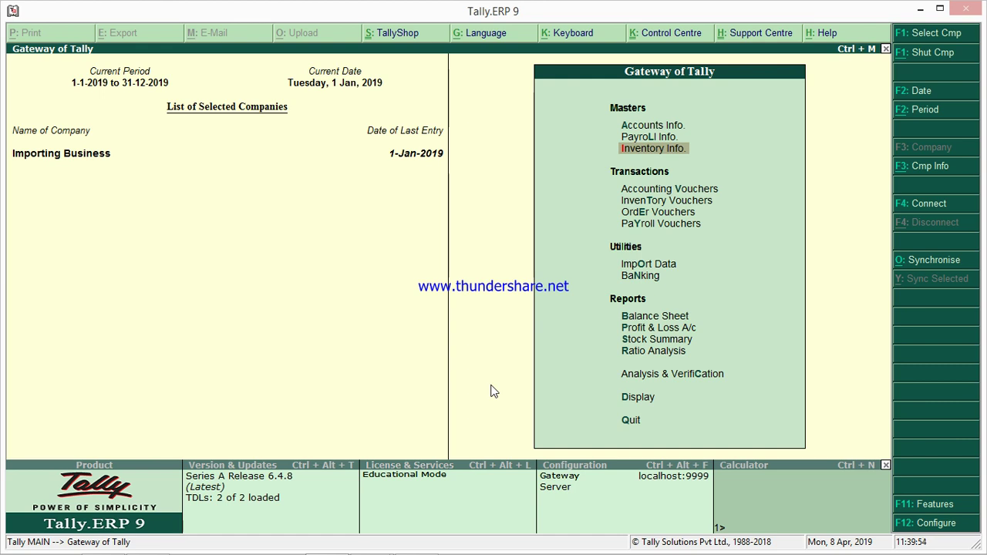
Go to Accounts Info > Ledgers > Multiple Ledgers Alter to reach the Select Group list.
key("Up")
key("Up")
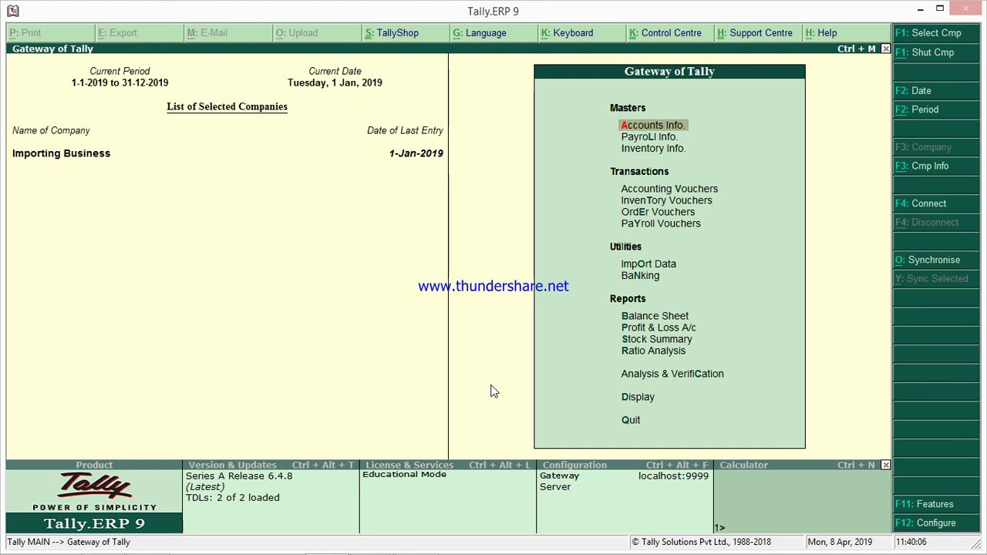
key("Return")
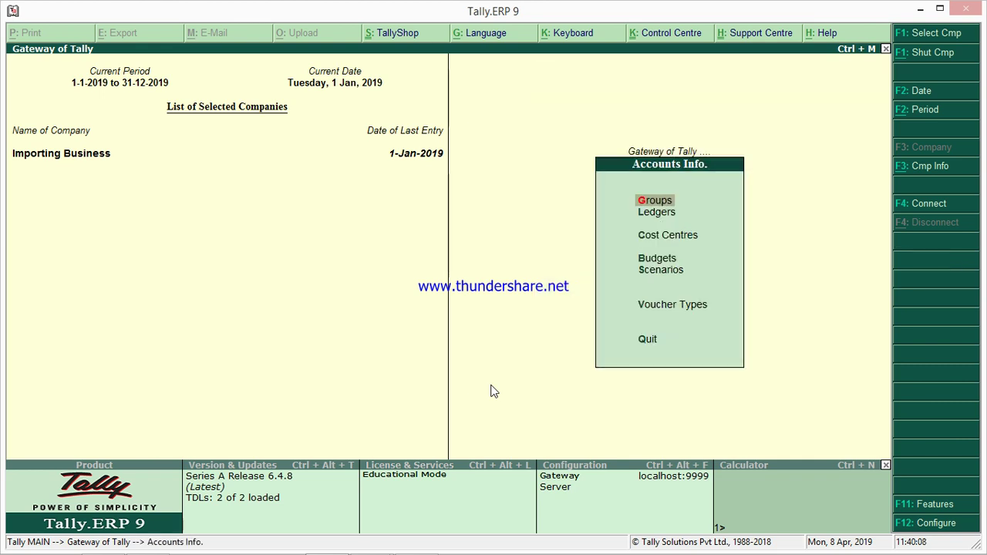
key("Down")
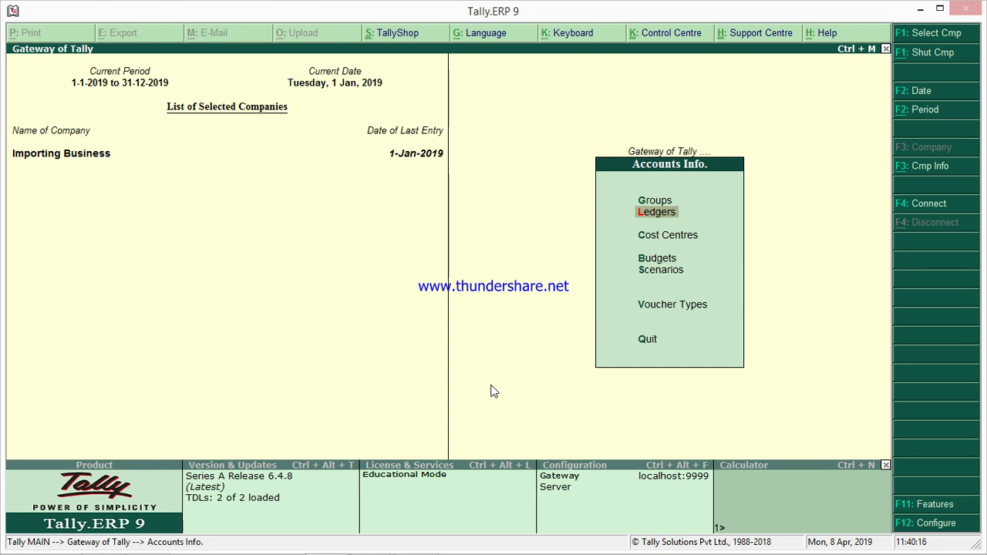
key("Escape")
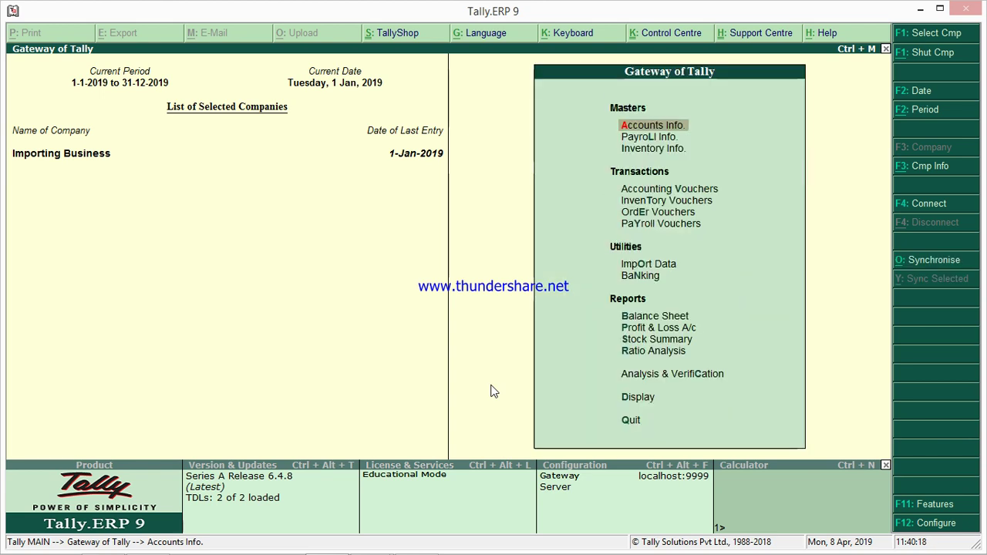
key("Return")
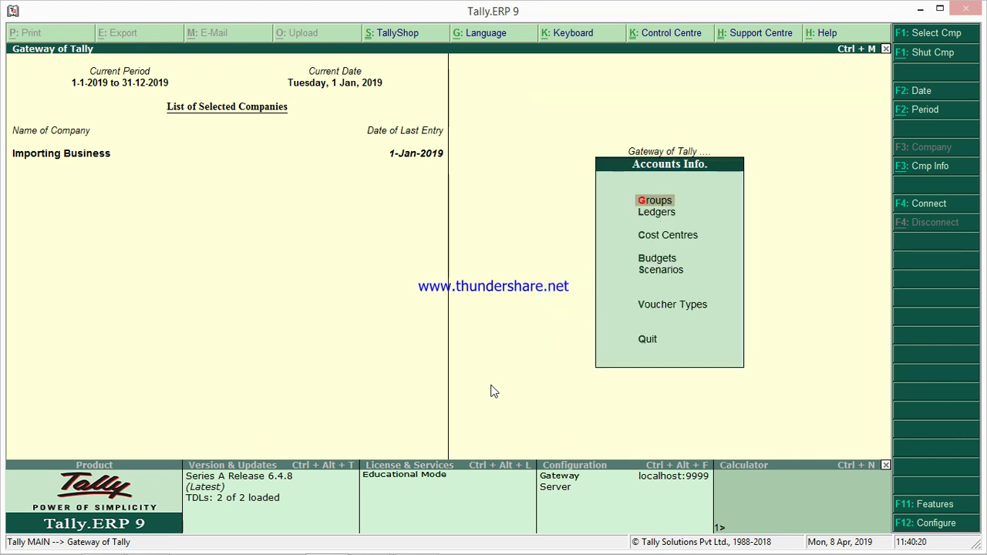
key("Down")
key("Return")
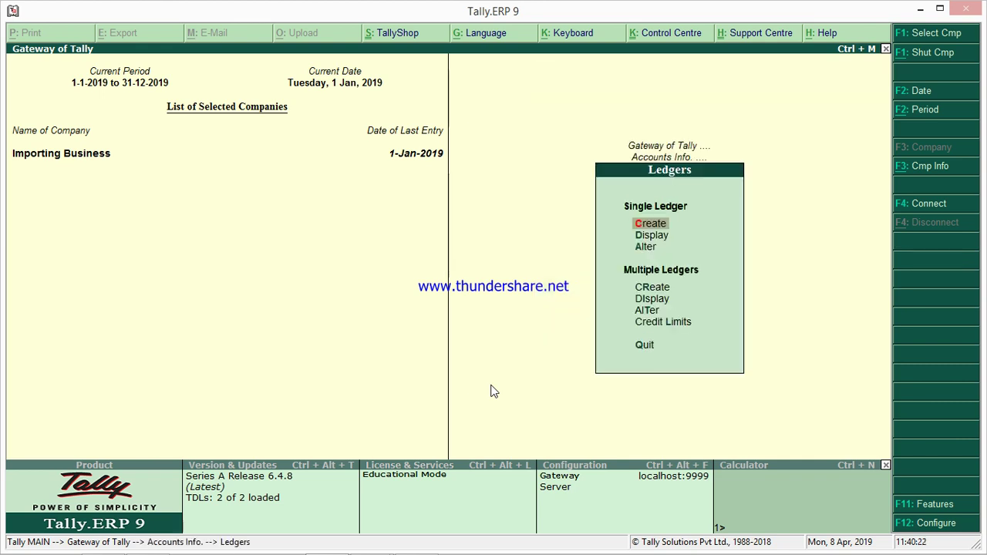
key("Down")
key("Down")
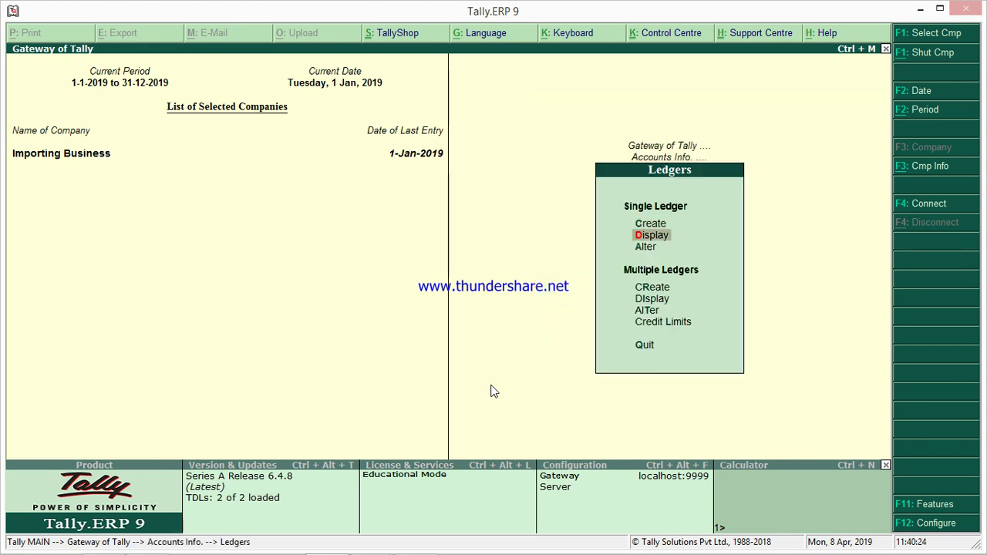
key("Down")
key("Up")
key("Down")
key("Down")
key("Down")
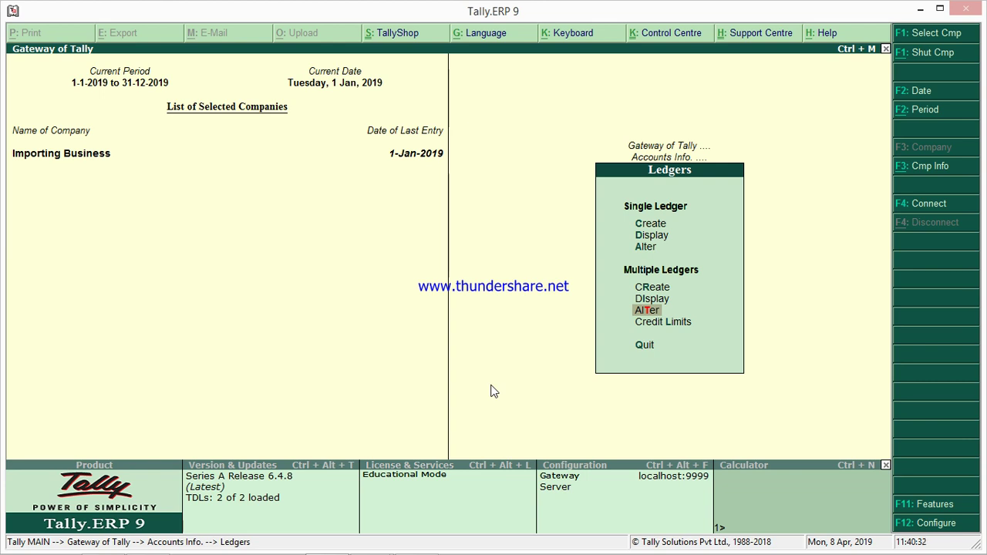
key("Return")
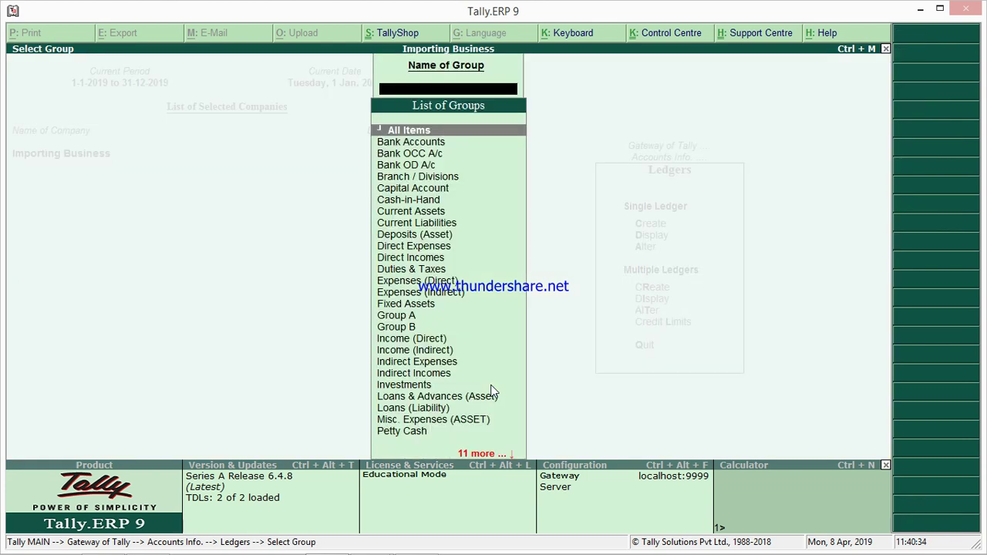
List All Items ledgers and set ledger 1's opening balance to 100,000.00 Dr.
key("Return")
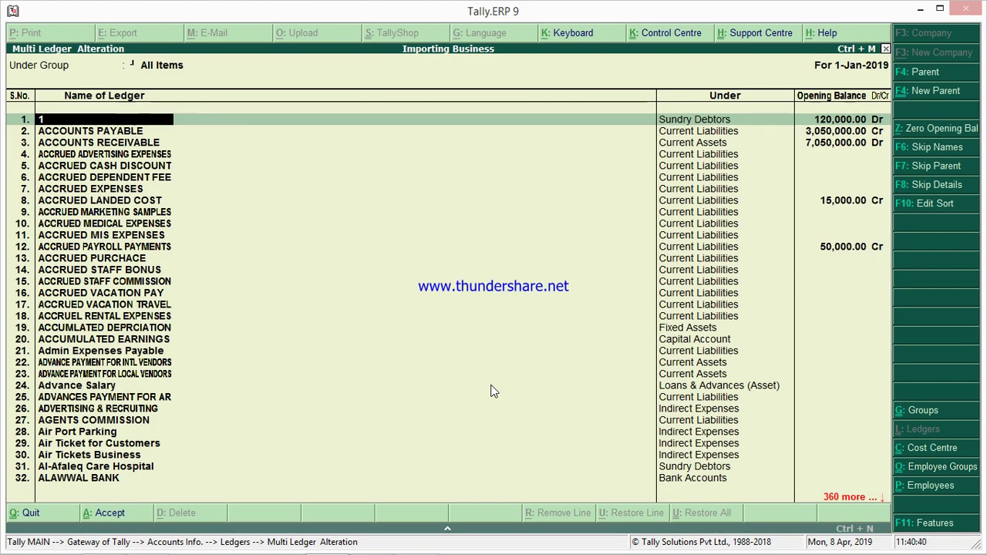
key("Return")
key("Return")
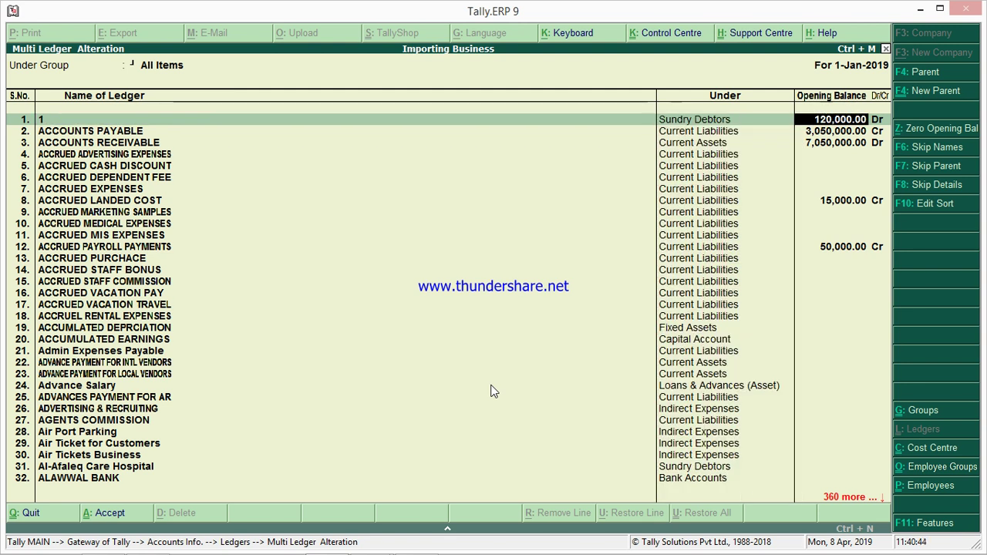
type("100000")
key("Return")
key("Return")
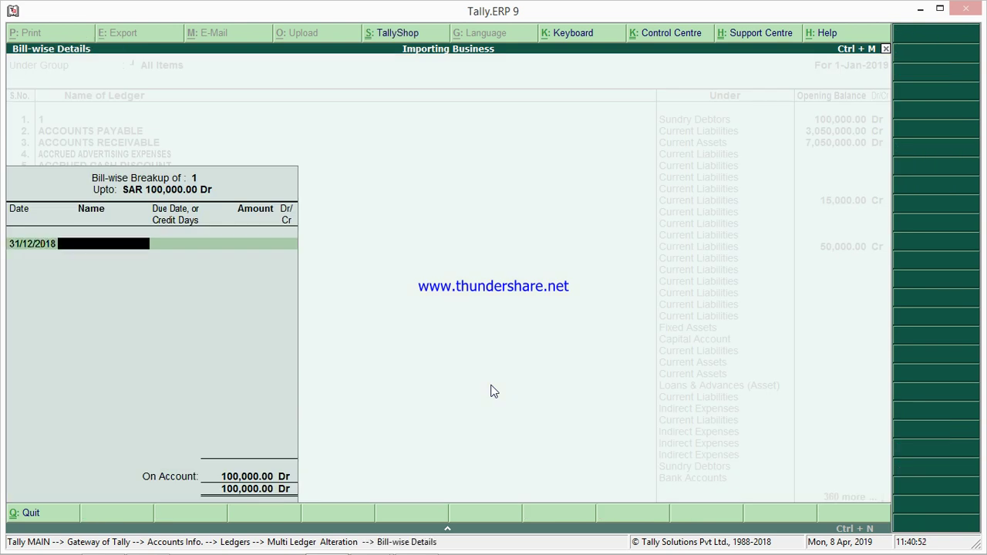
key("Return")
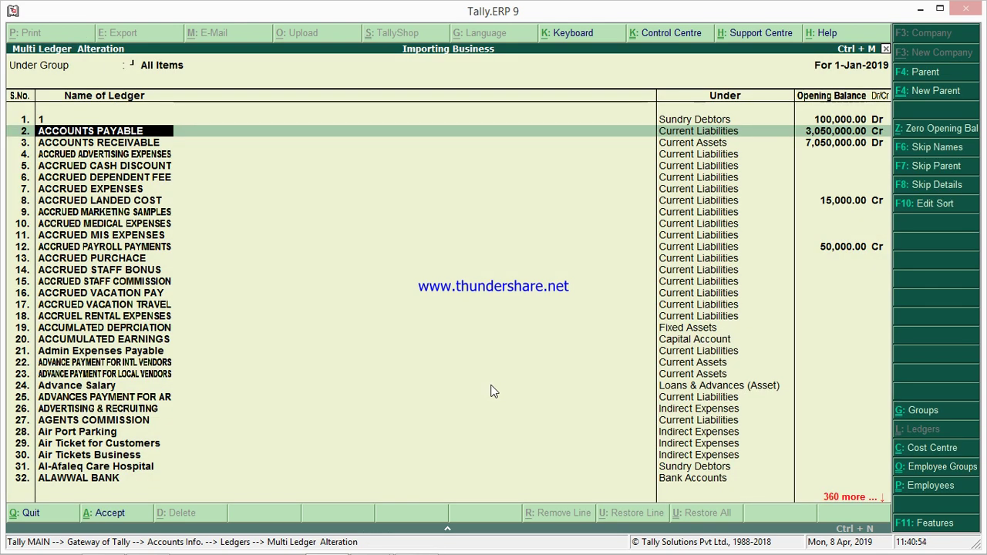
Clear ACCOUNTS PAYABLE's opening balance, accept the changes and return to Gateway of Tally.
key("Return")
key("Return")
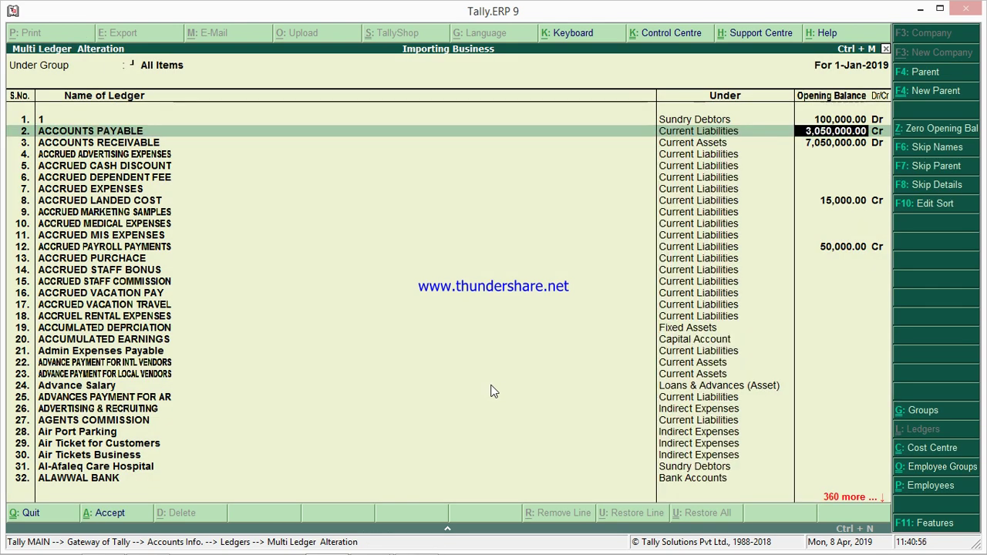
key("BackSpace")
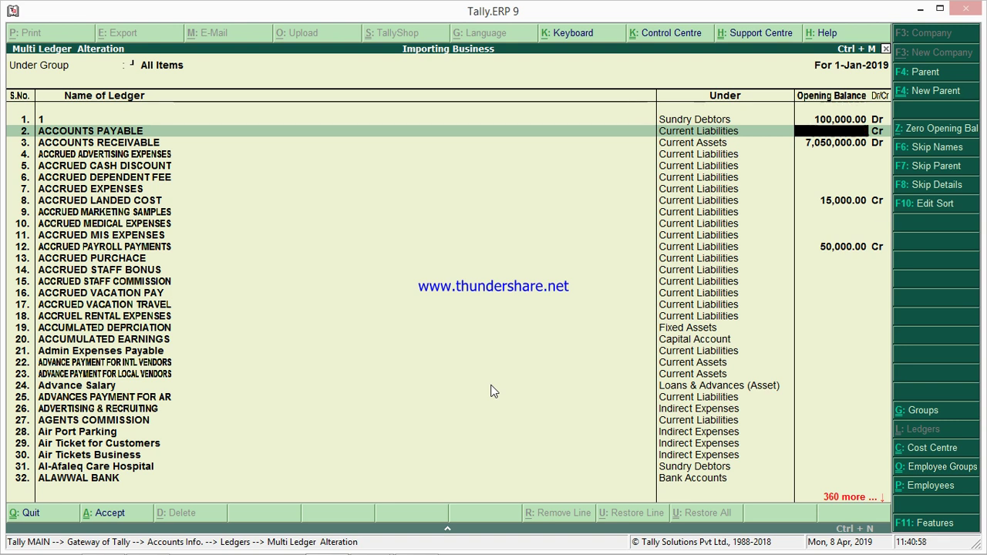
key("Return")
key("Return")
key("Return")
key("Return")
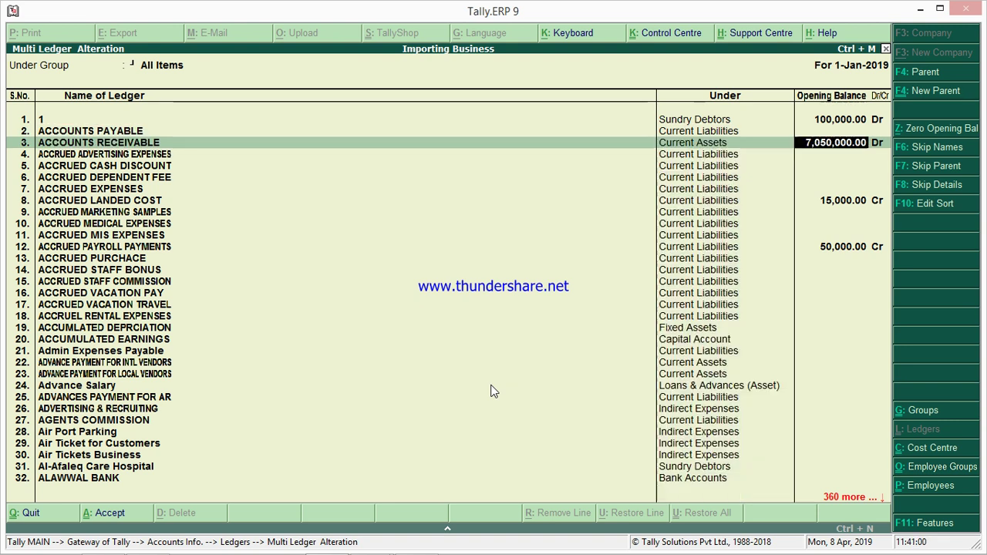
key("Return")
key("Return")
key("Return")
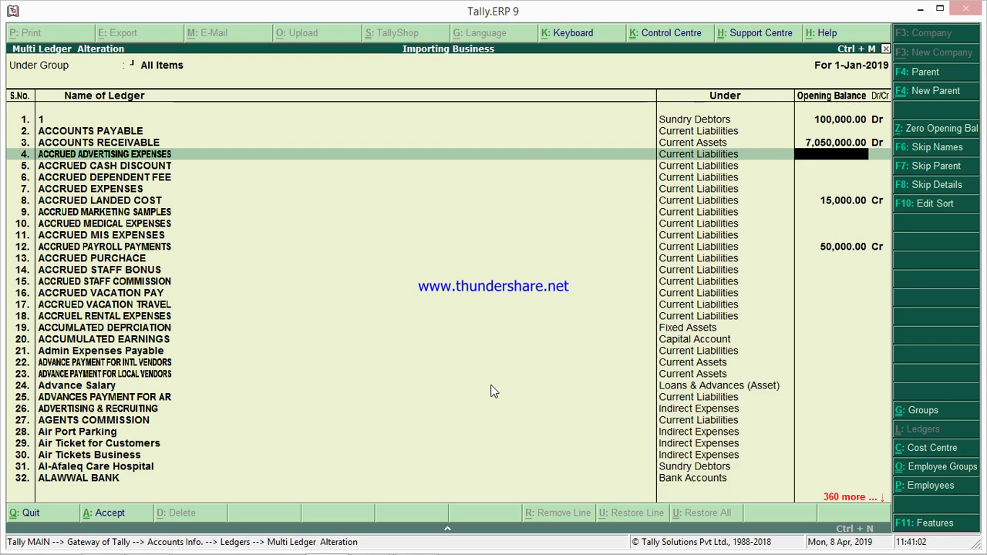
key("Return")
key("Return")
key("Return")
key("Return")
key("Return")
key("Return")
key("Return")
key("Return")
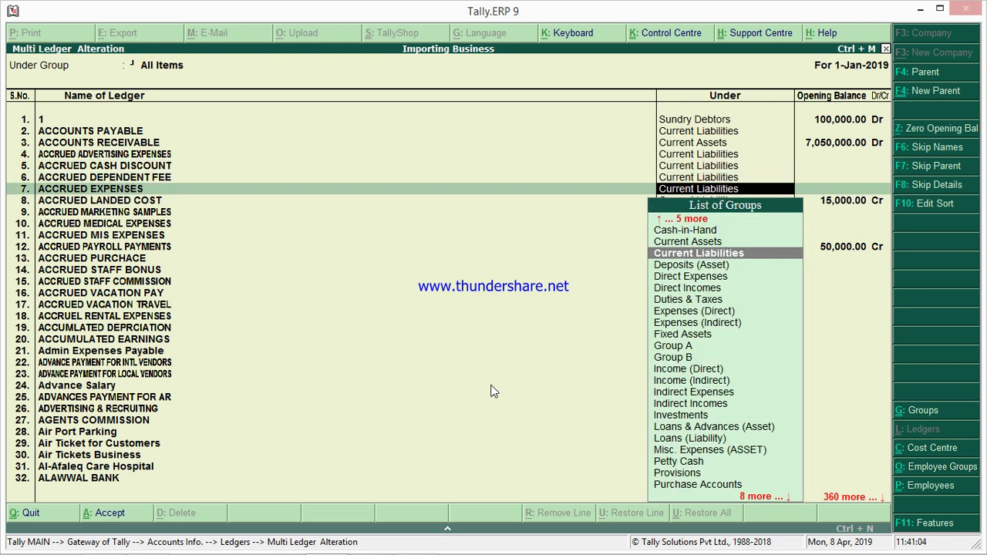
key("Return")
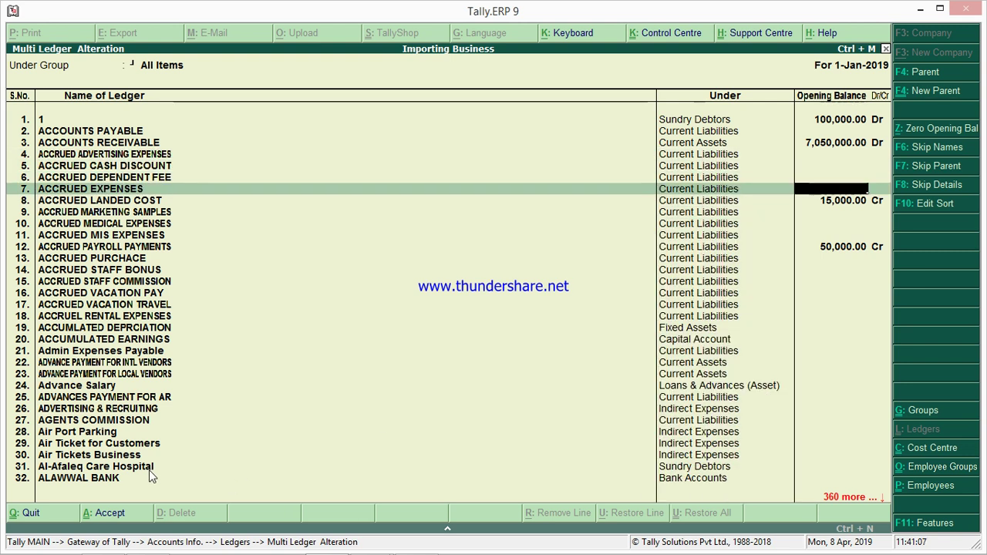
left_click(109, 517)
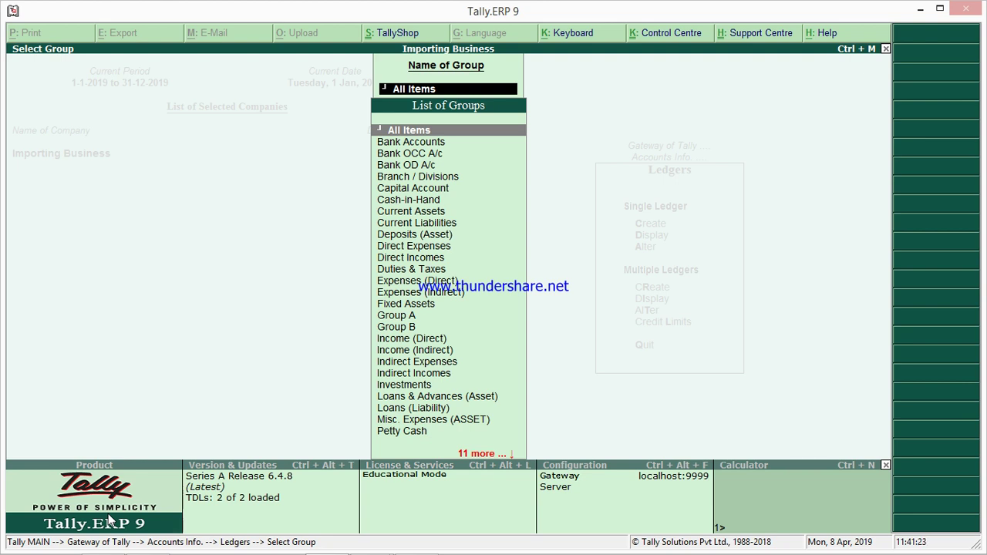
key("Escape")
key("Escape")
key("Escape")
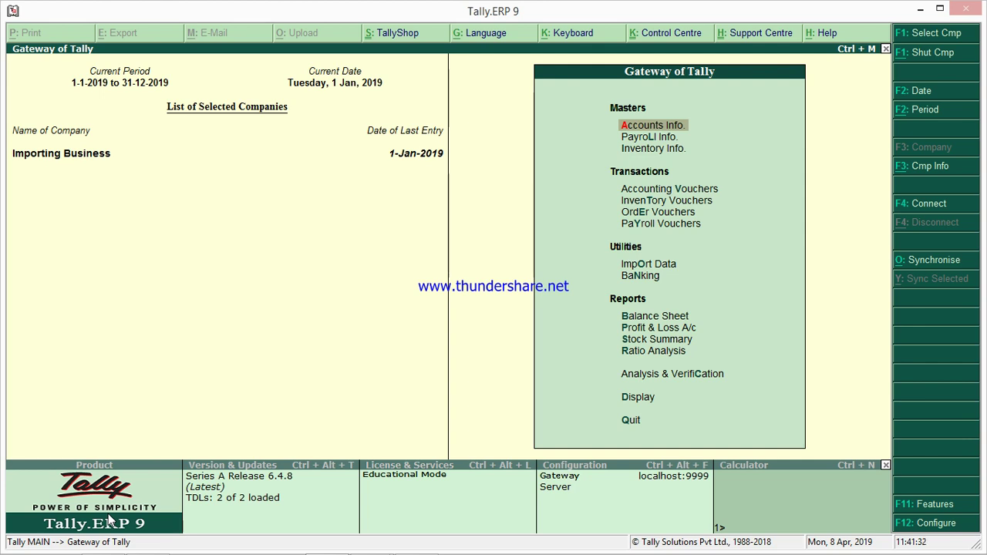
Go to Inventory Info > Stock Items > Multiple Stock Items Alter and choose All Items.
key("Down")
key("Down")
key("Return")
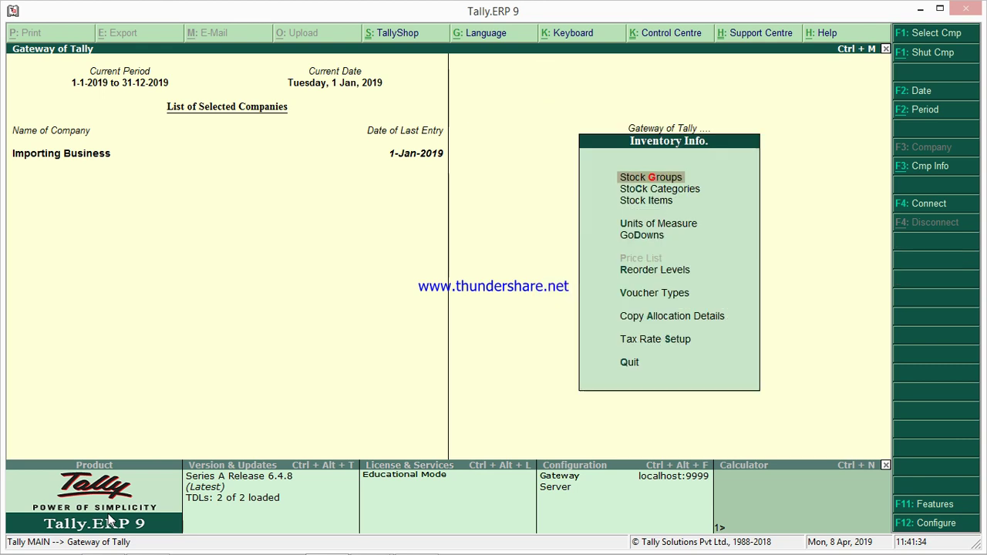
key("Down")
key("Down")
key("Return")
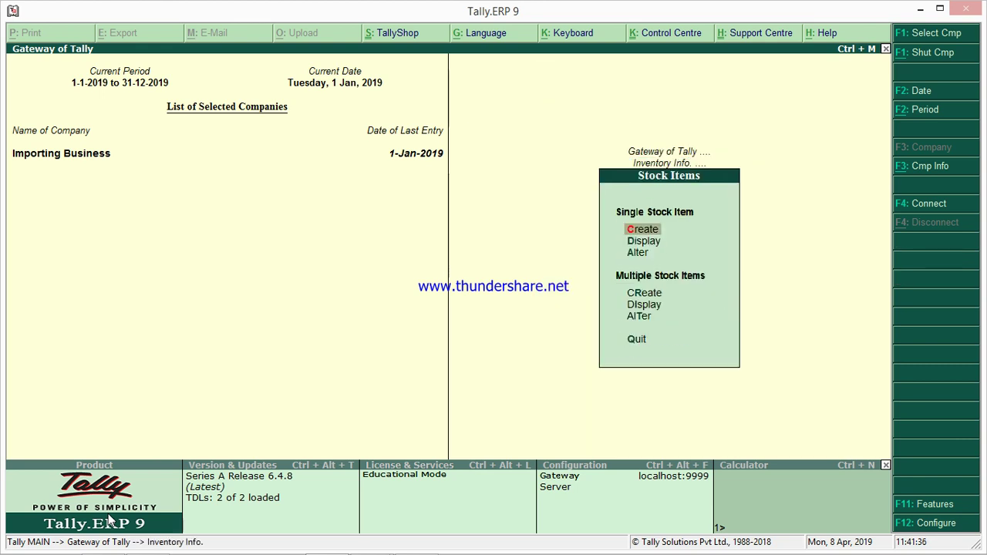
key("Down")
key("Down")
key("Down")
key("Down")
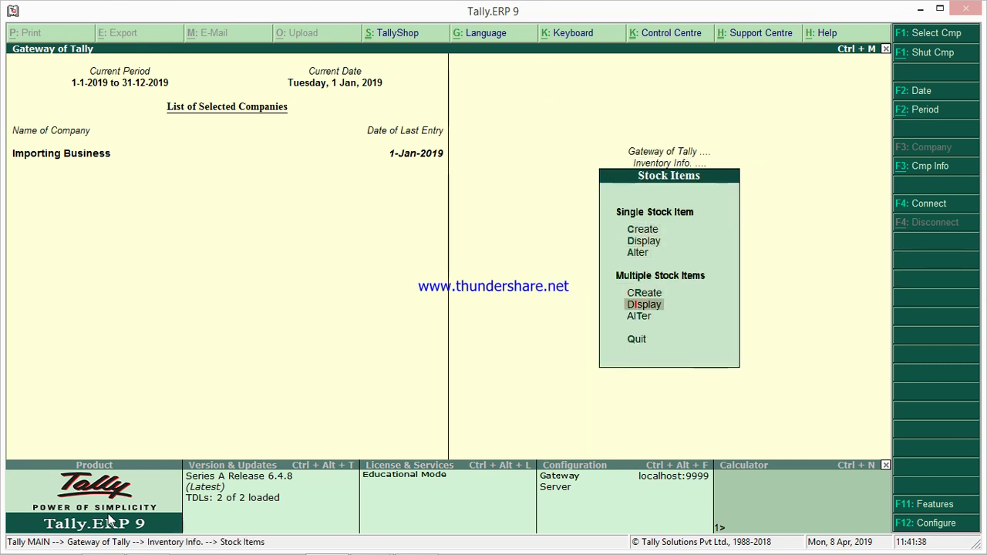
key("Down")
key("Return")
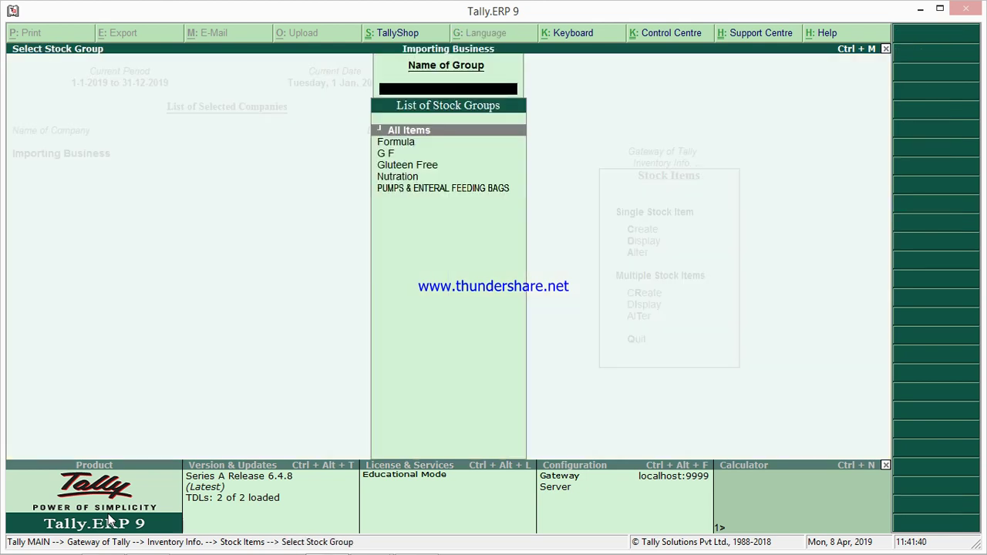
key("Return")
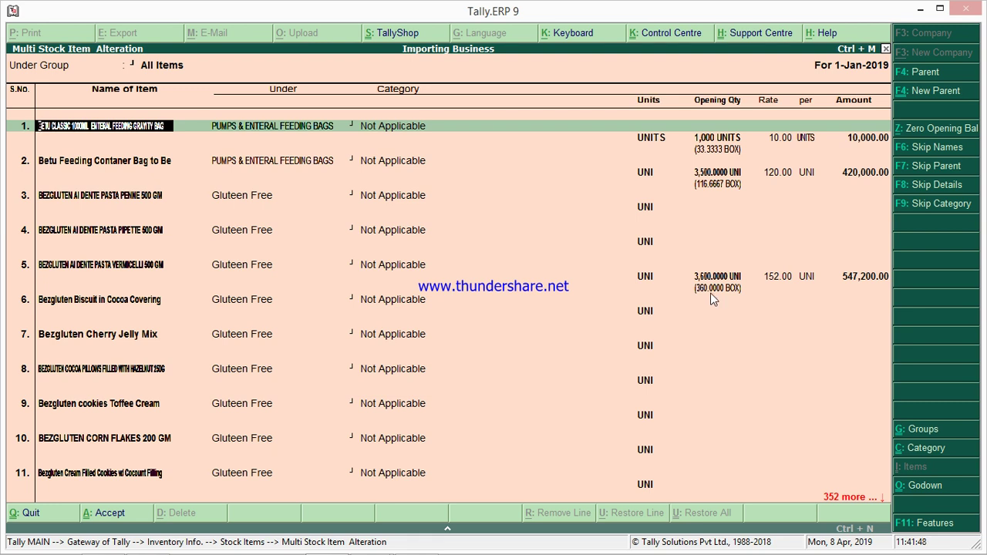
Zero every stock item's opening balance, accept it, recheck the alteration list, then exit to Gateway.
left_click(932, 132)
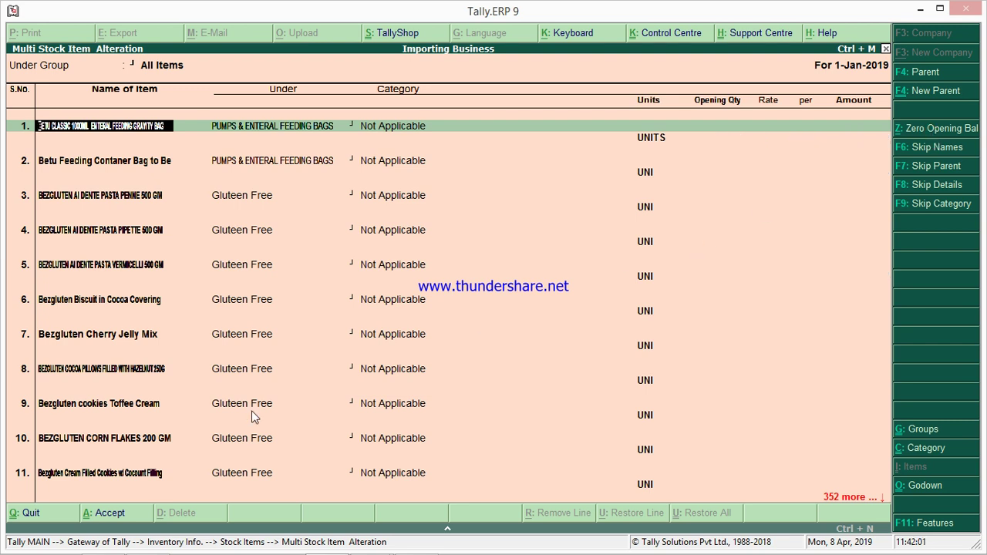
left_click(110, 514)
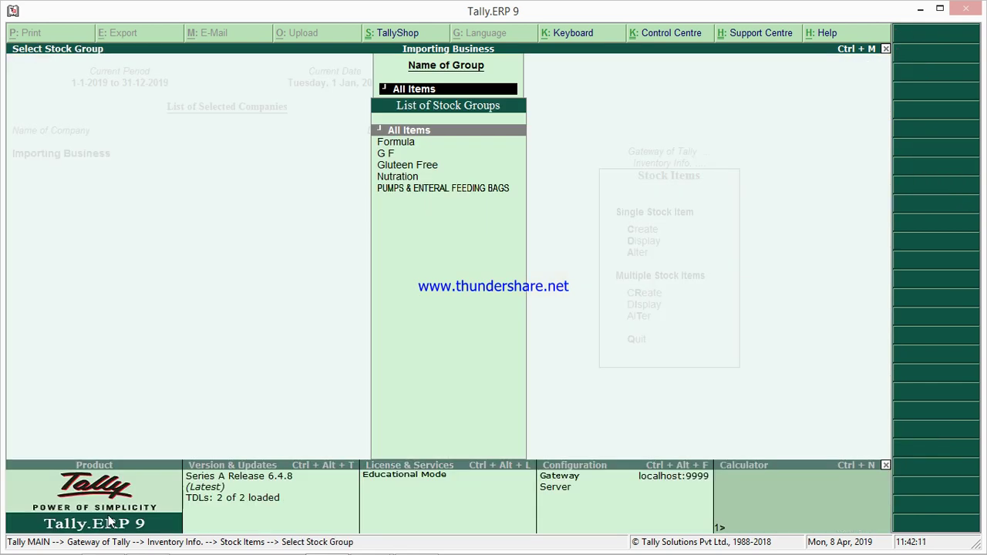
key("Escape")
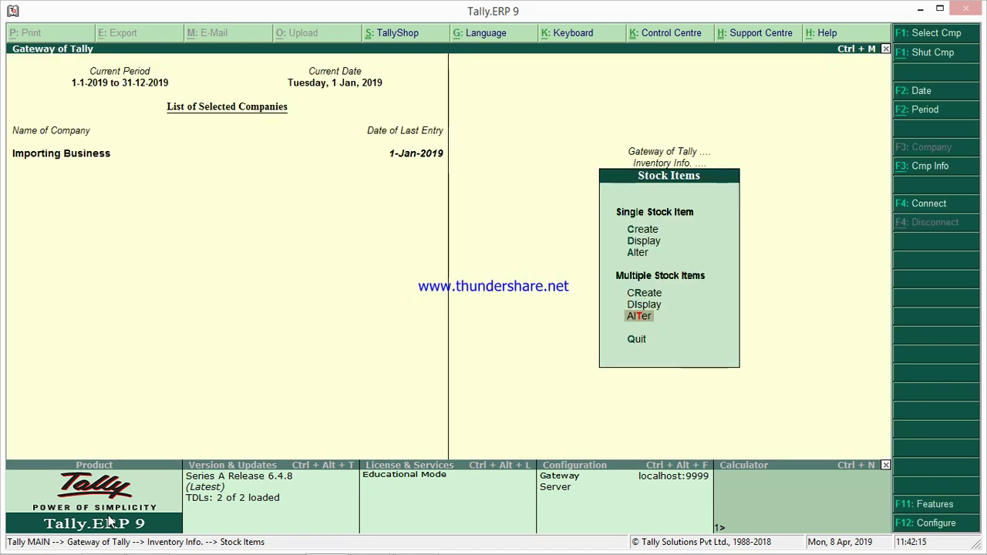
key("Return")
key("Return")
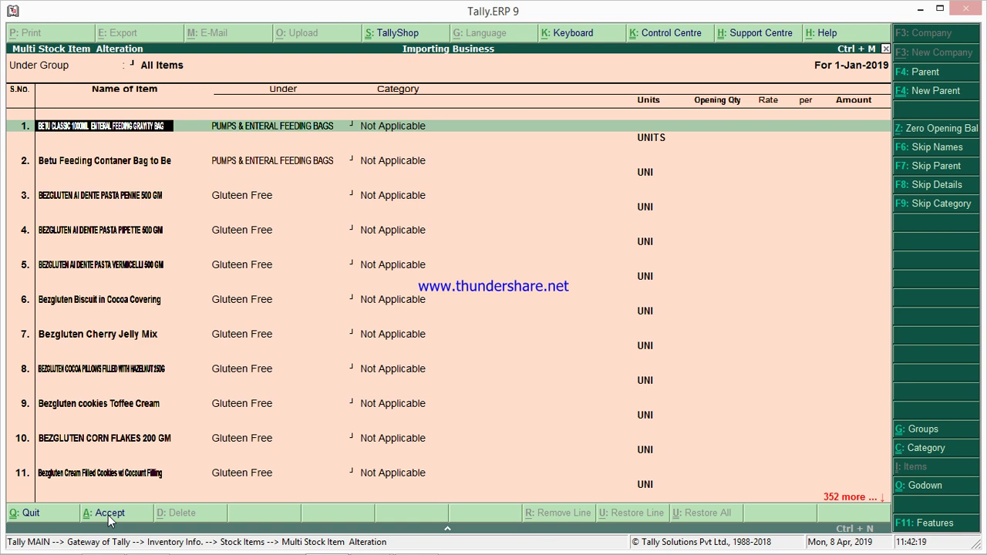
key("Escape")
key("Escape")
key("Escape")
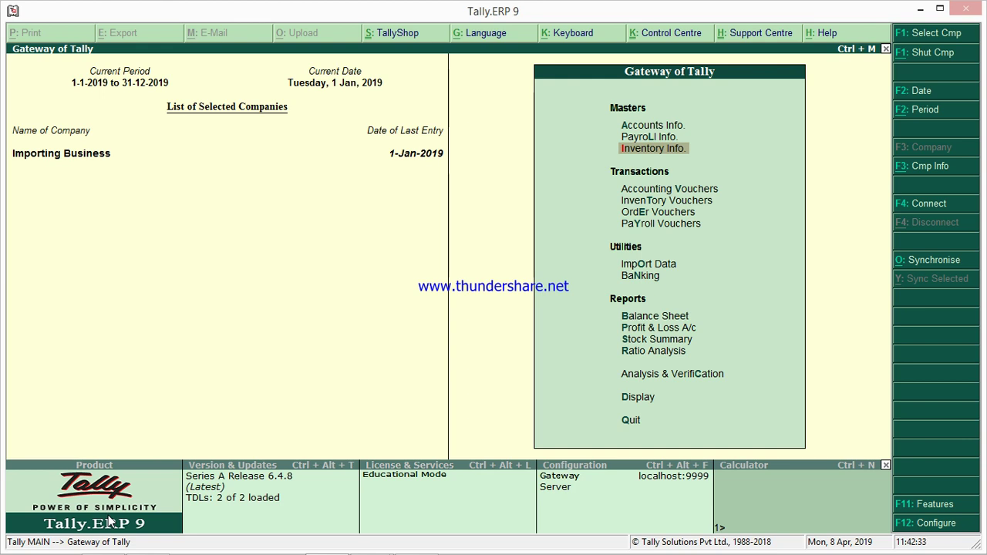
Go to Accounts Info > Ledgers > Single Ledger Alter and open ledger 1.
key("Up")
key("Up")
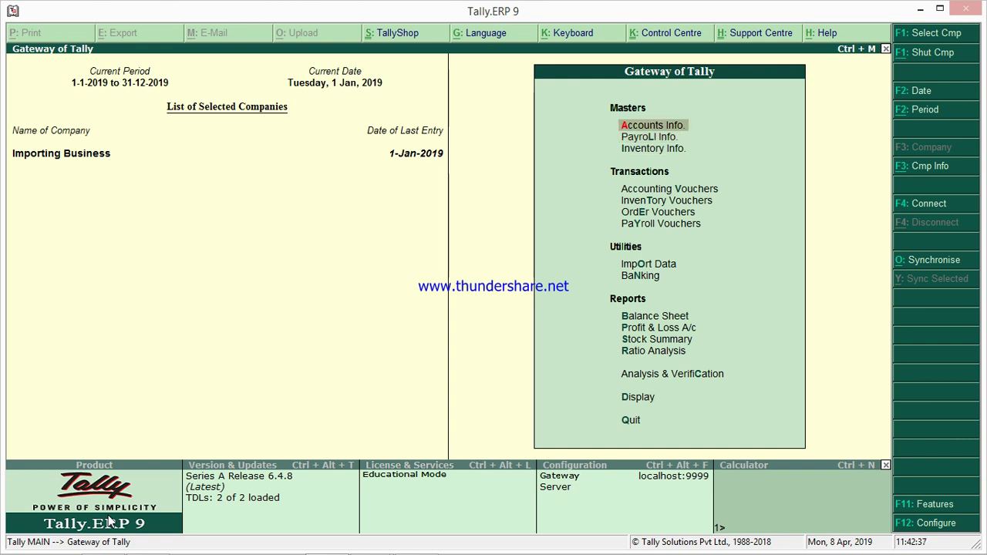
key("Return")
key("Down")
key("Return")
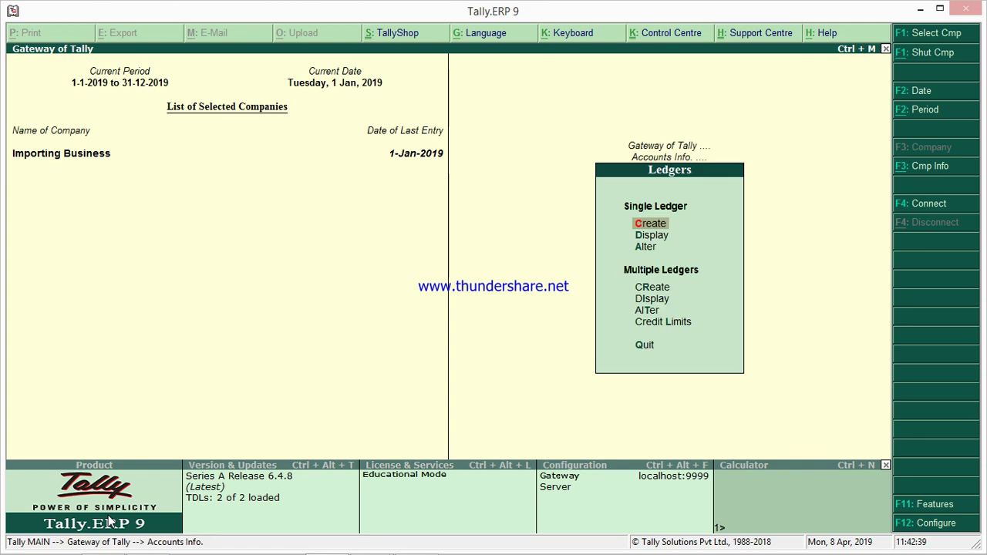
key("Down")
key("Down")
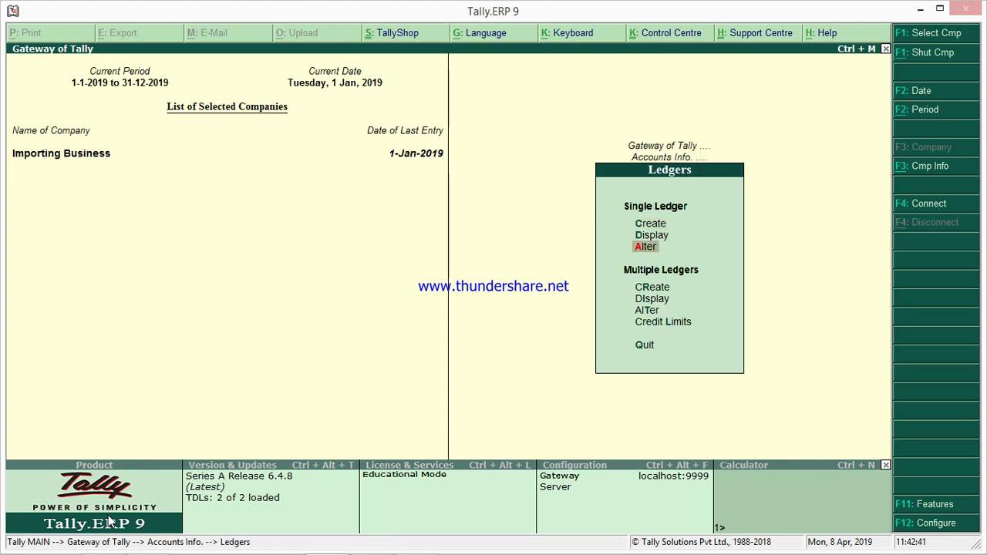
key("Return")
key("Down")
key("Up")
key("Return")
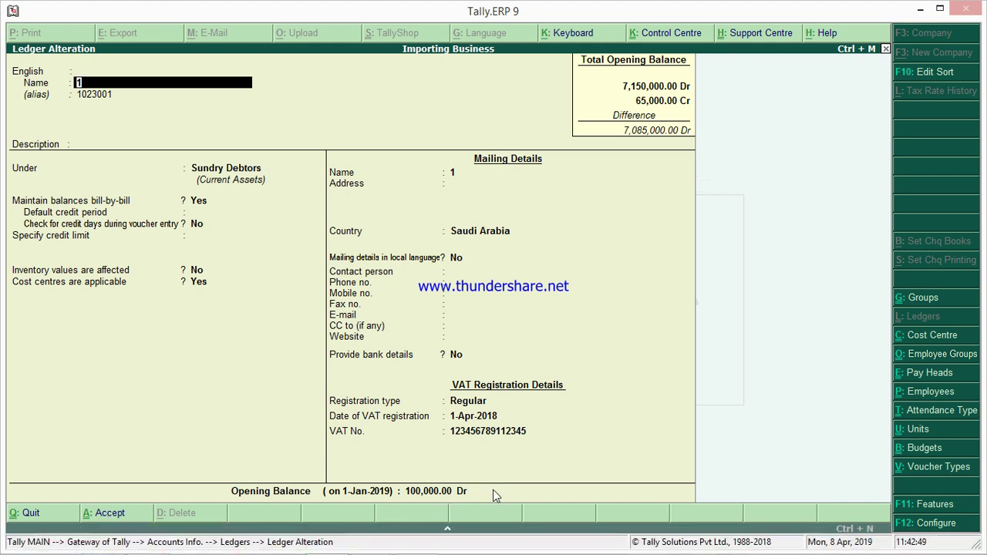
key("Return")
key("Return")
key("Return")
key("Return")
key("Return")
key("Return")
key("Return")
key("Return")
key("Return")
key("Return")
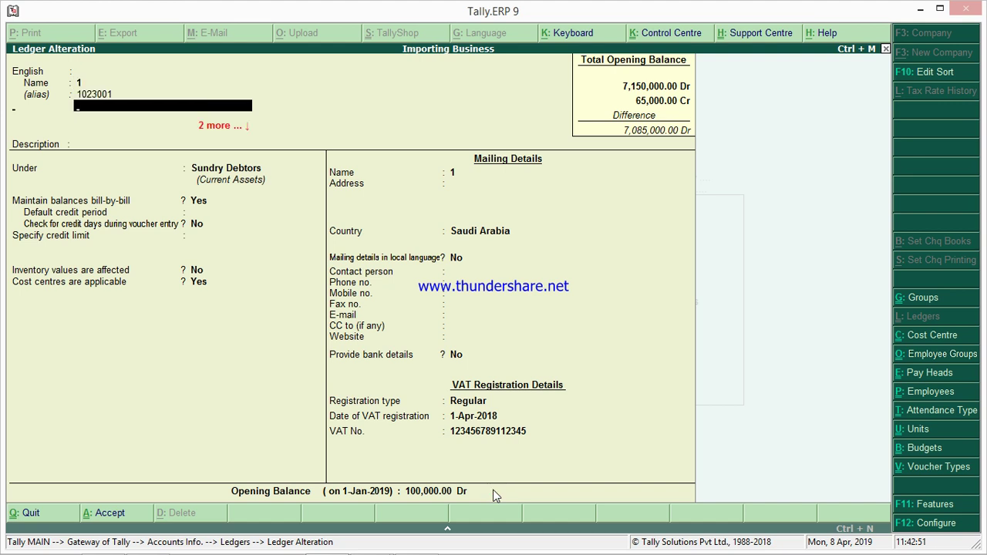
key("Return")
key("Return")
key("Return")
key("Return")
key("Return")
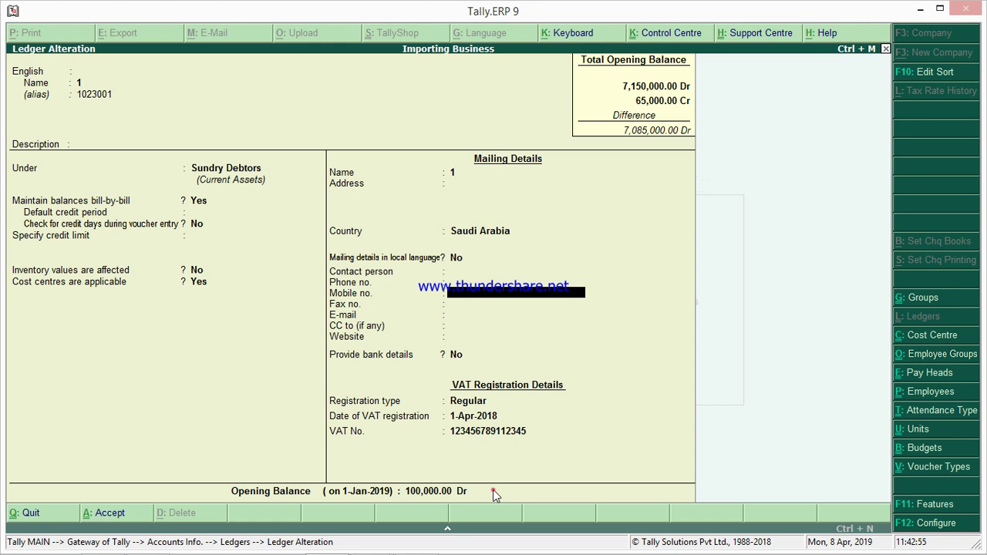
key("Return")
key("Return")
key("Return")
key("Return")
key("Return")
key("Return")
key("Return")
key("Return")
key("Return")
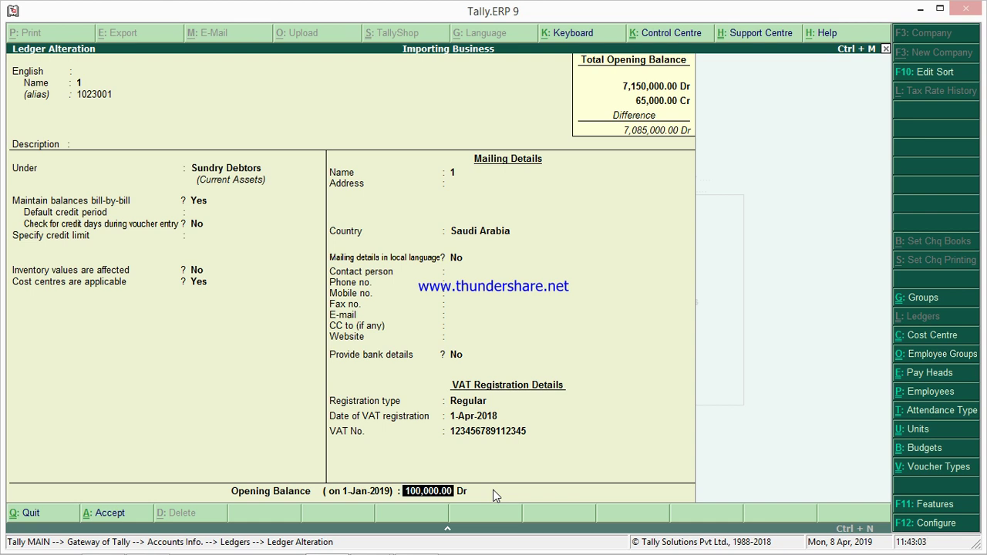
key("BackSpace")
key("Return")
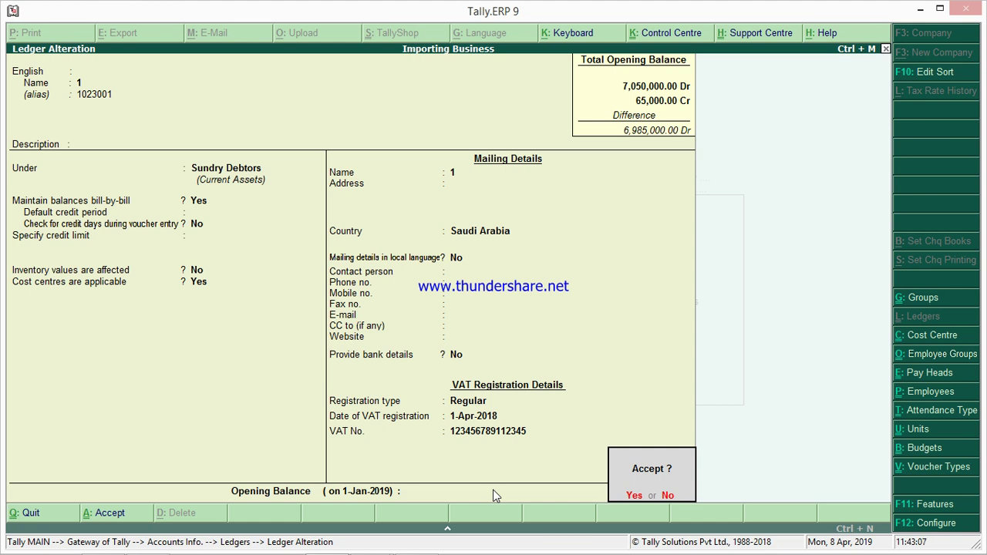
key("n")
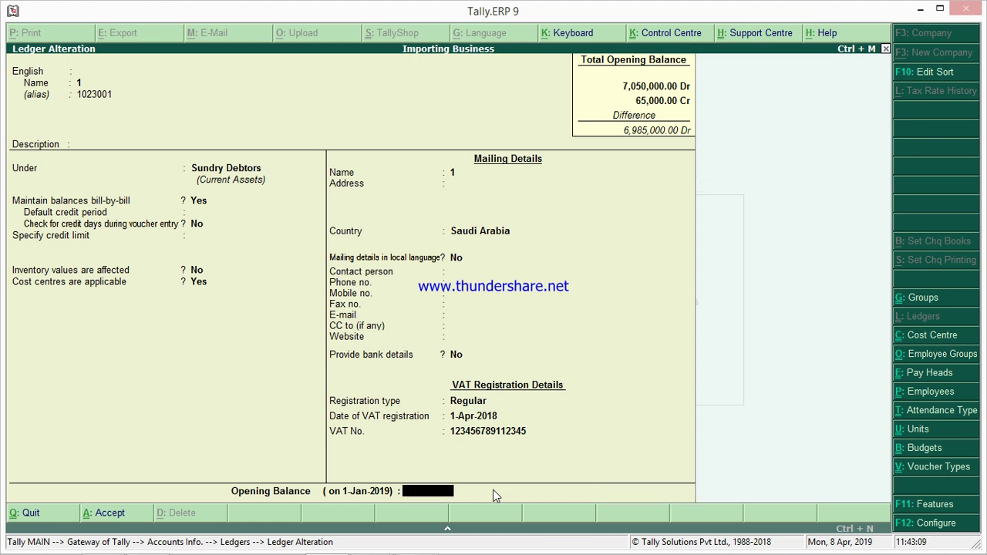
key("Escape")
key("y")
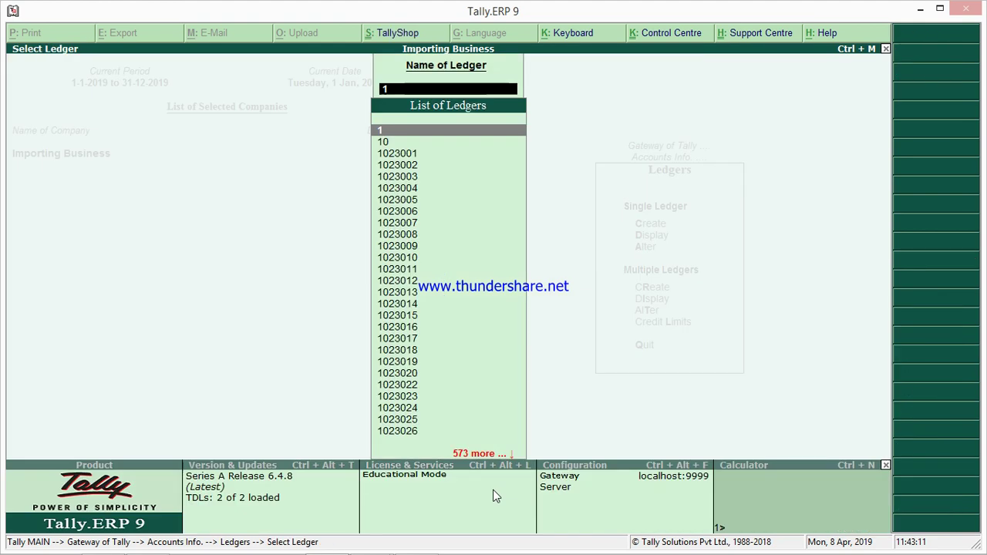
key("Return")
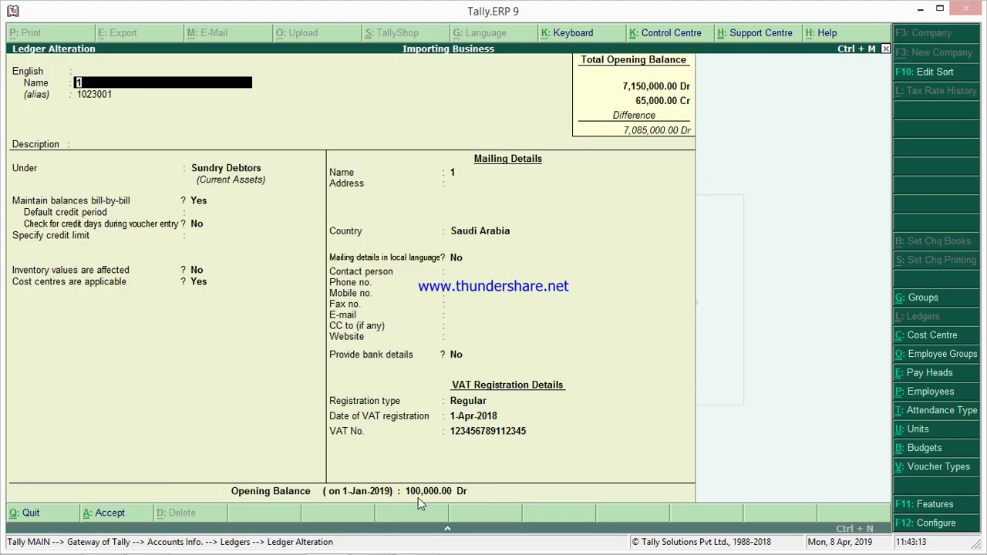